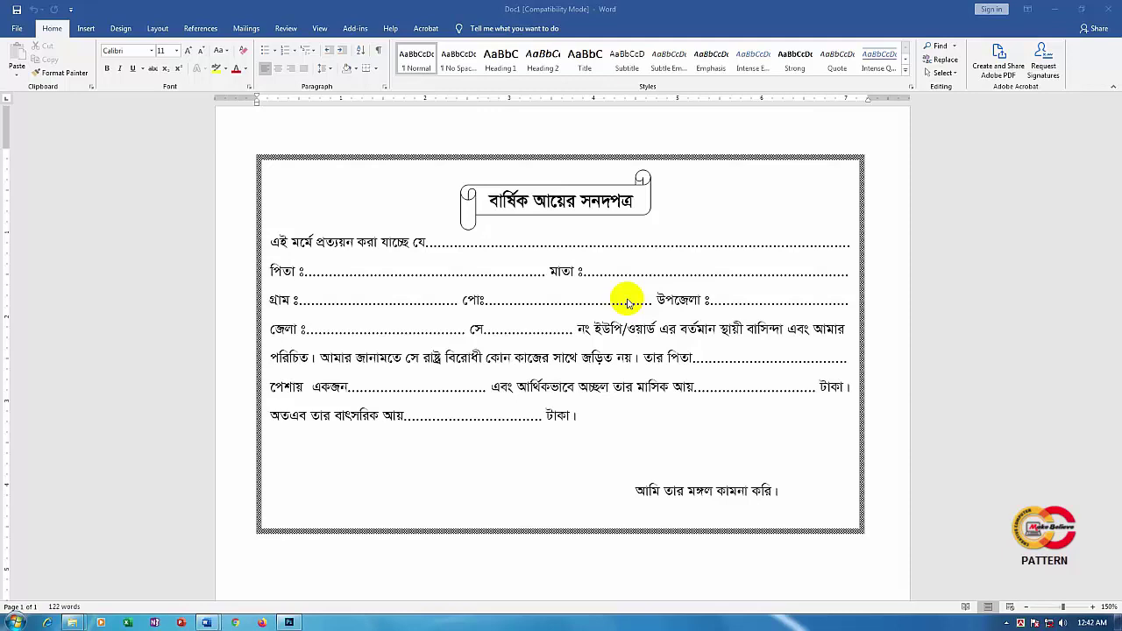
Step: Examine the certificate's patterned border and the outline options offered for its frame, including Pattern
{"action": "left_click", "coordinate": [669, 160]}
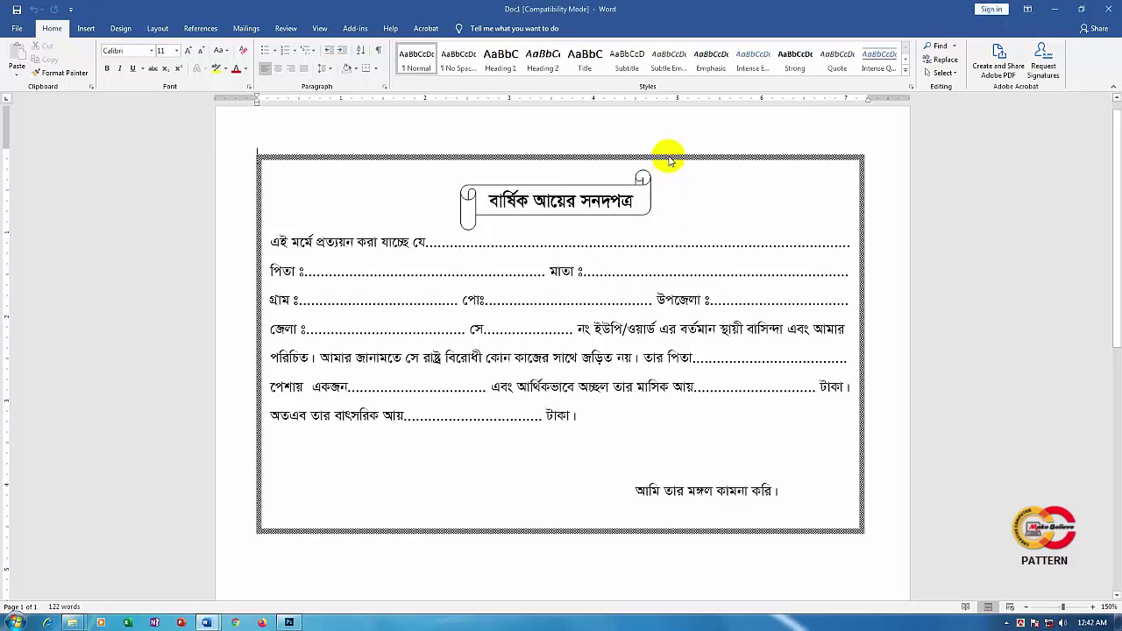
{"action": "left_click", "coordinate": [268, 161]}
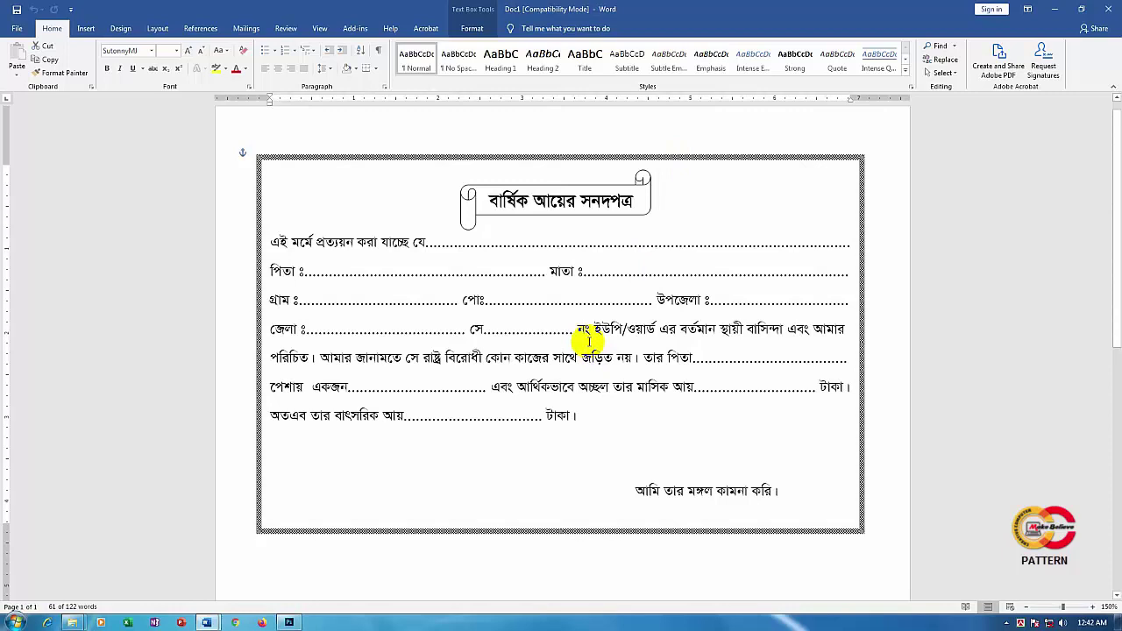
{"action": "left_click", "coordinate": [549, 566]}
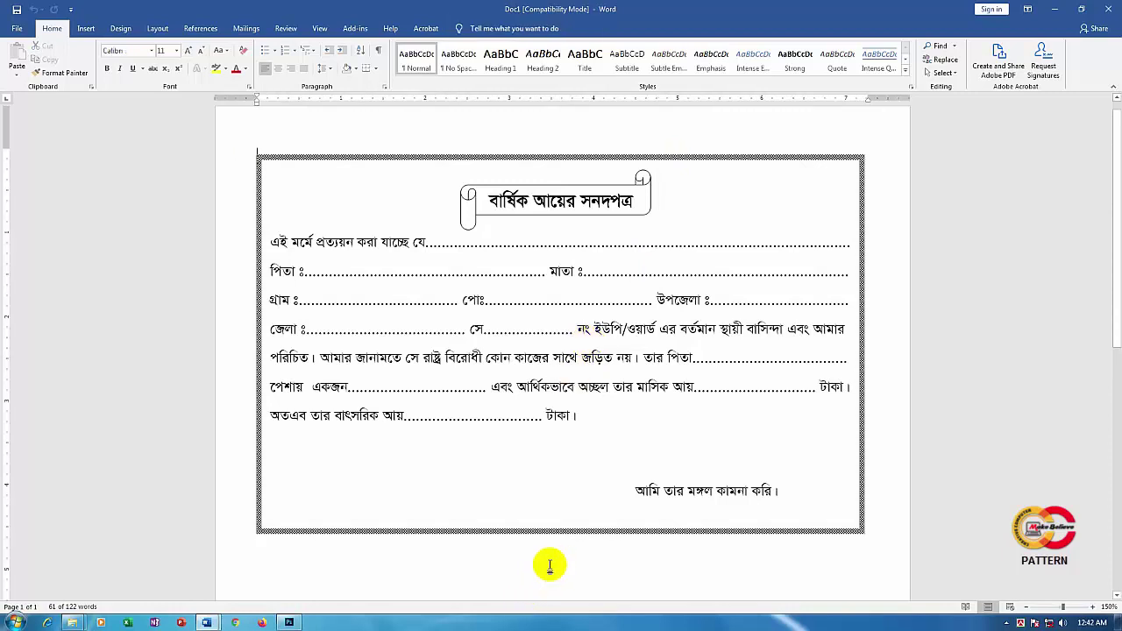
{"action": "left_click", "coordinate": [557, 561]}
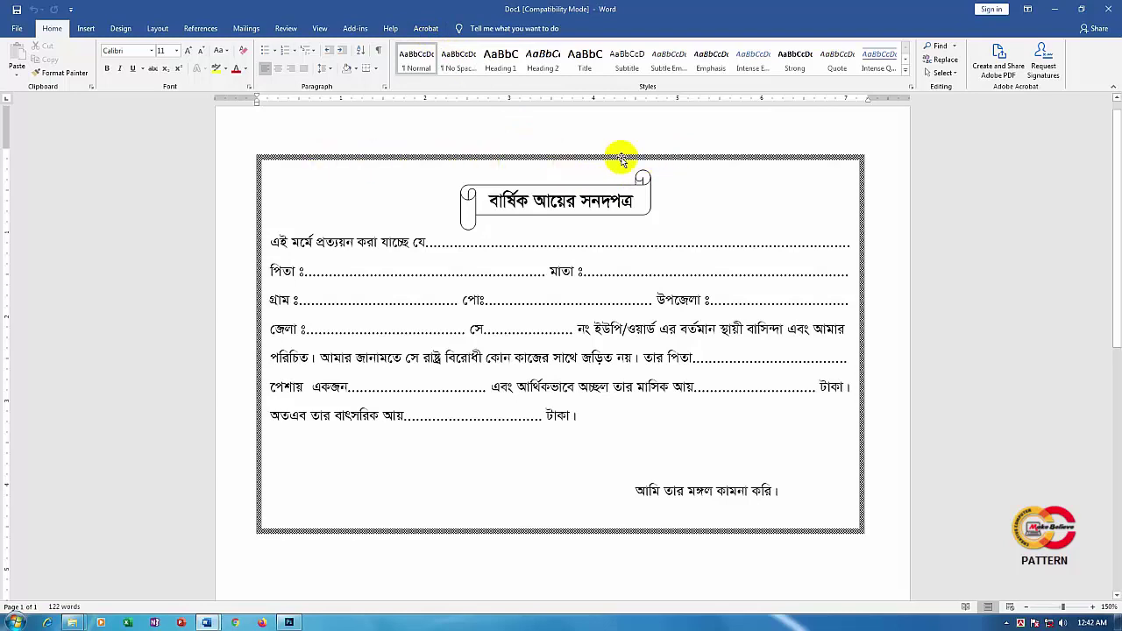
{"action": "left_click", "coordinate": [671, 158]}
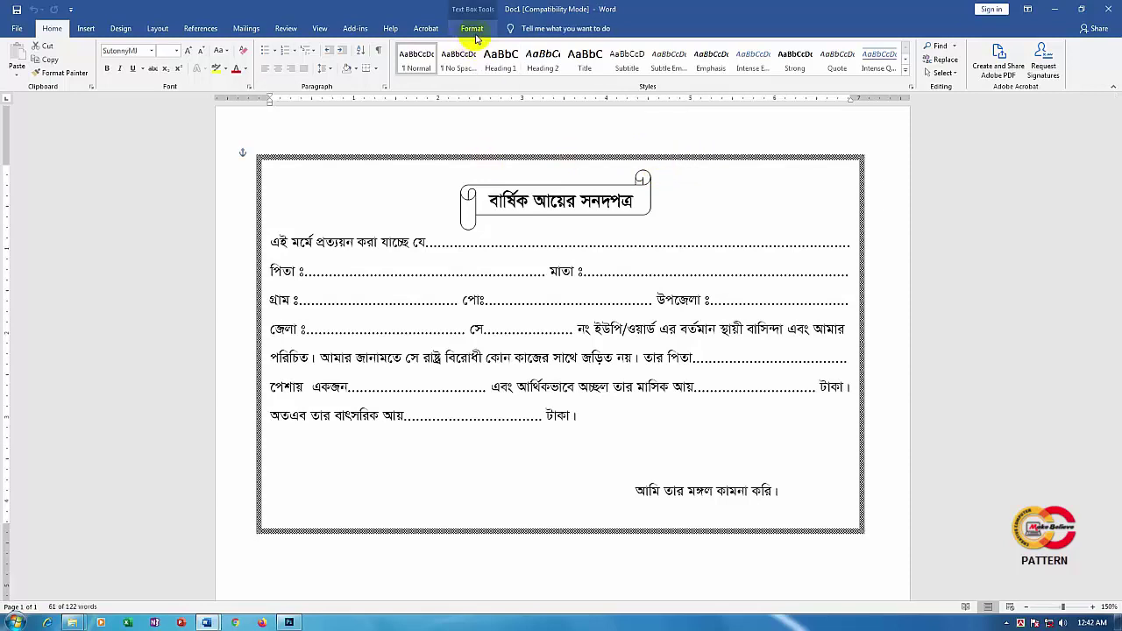
{"action": "left_click", "coordinate": [473, 32]}
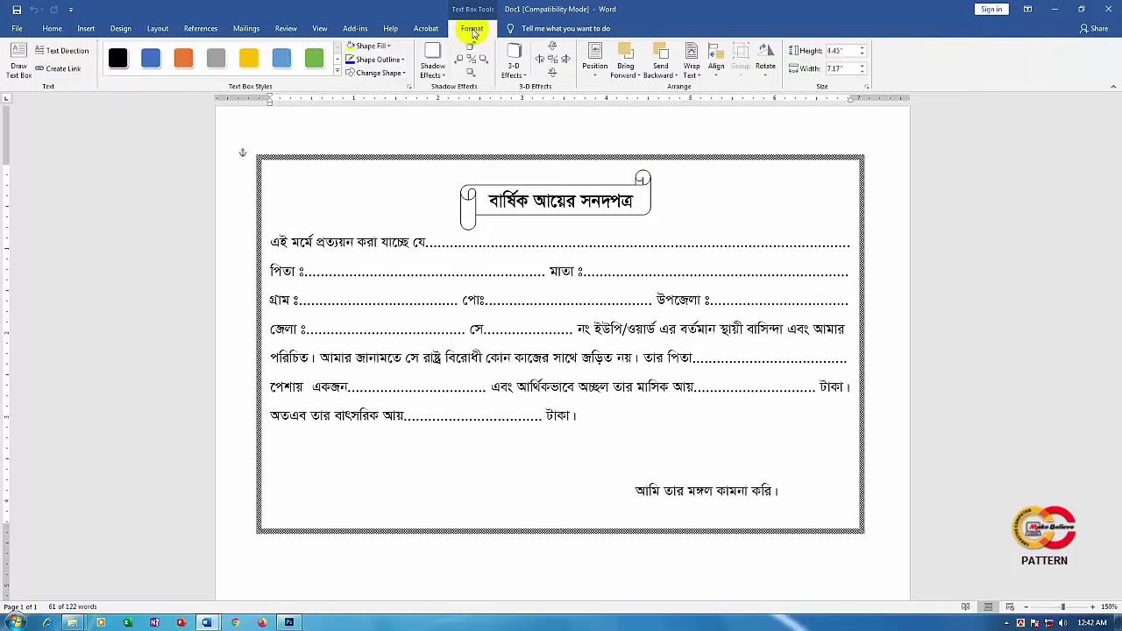
{"action": "left_click", "coordinate": [403, 60]}
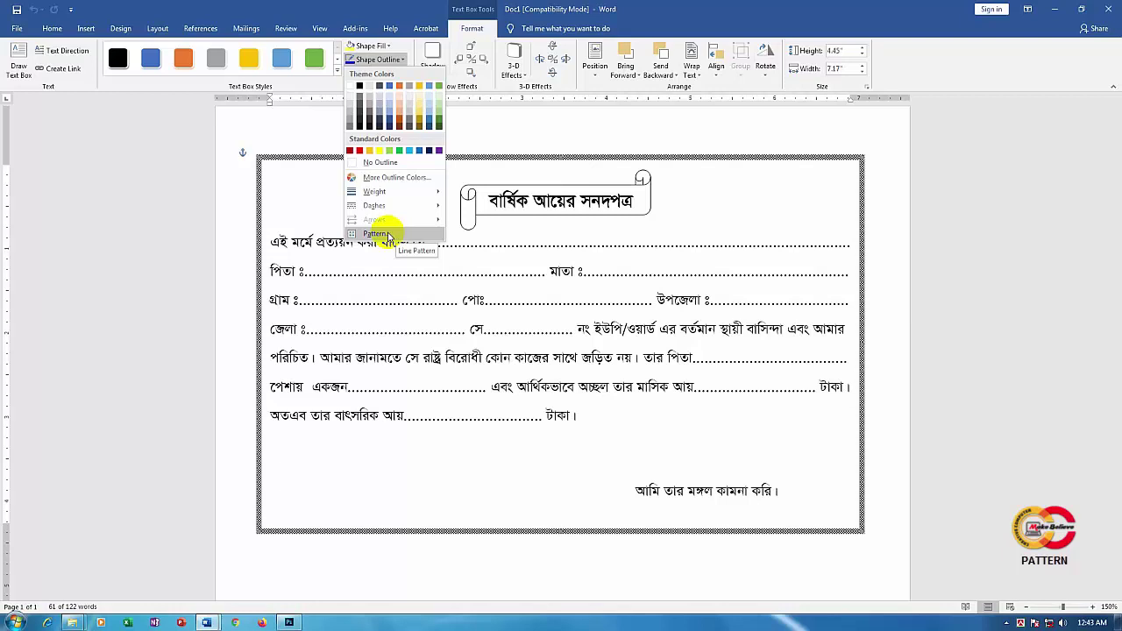
{"action": "left_click", "coordinate": [465, 141]}
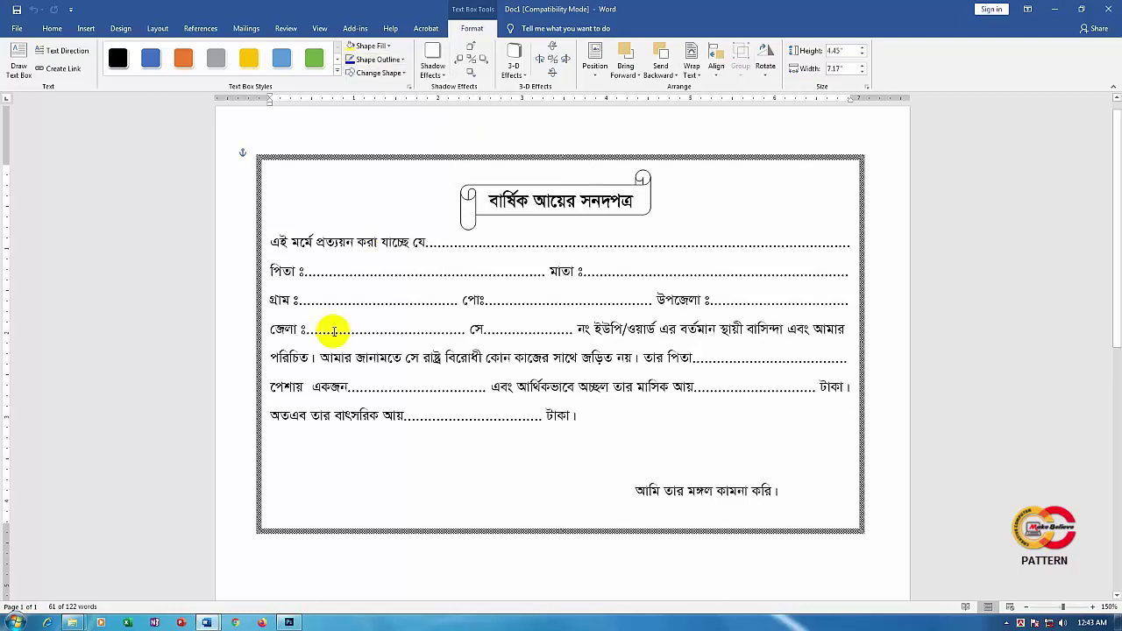
Step: Switch to the Document1 window, shift the empty rectangle slightly down, and set its outline weight to 6 pt
{"action": "mouse_move", "coordinate": [207, 622]}
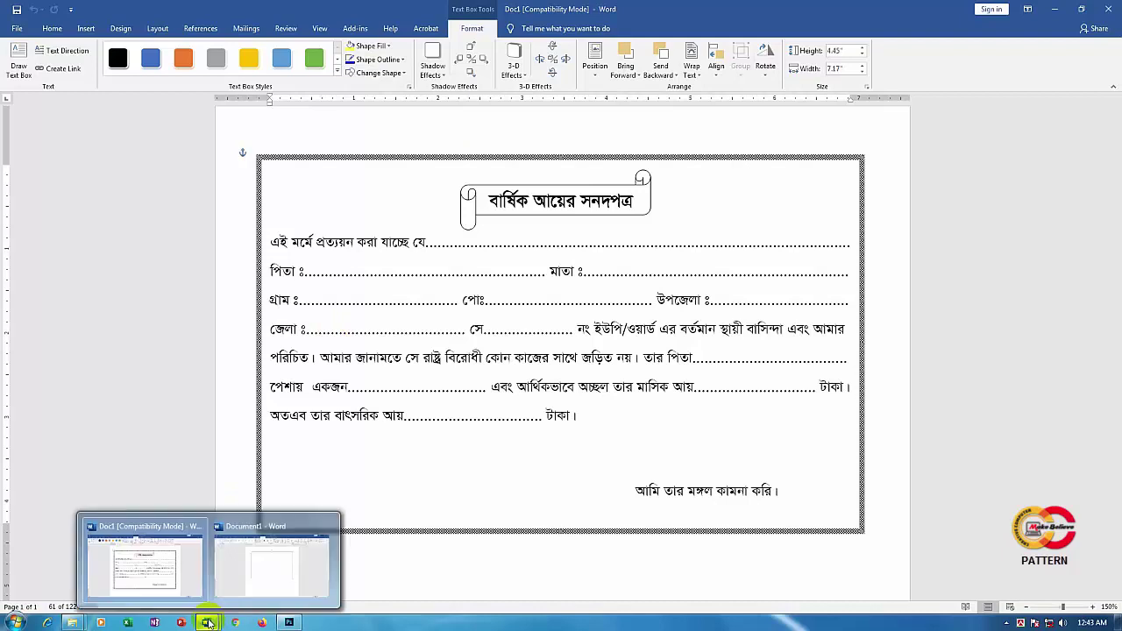
{"action": "left_click", "coordinate": [252, 568]}
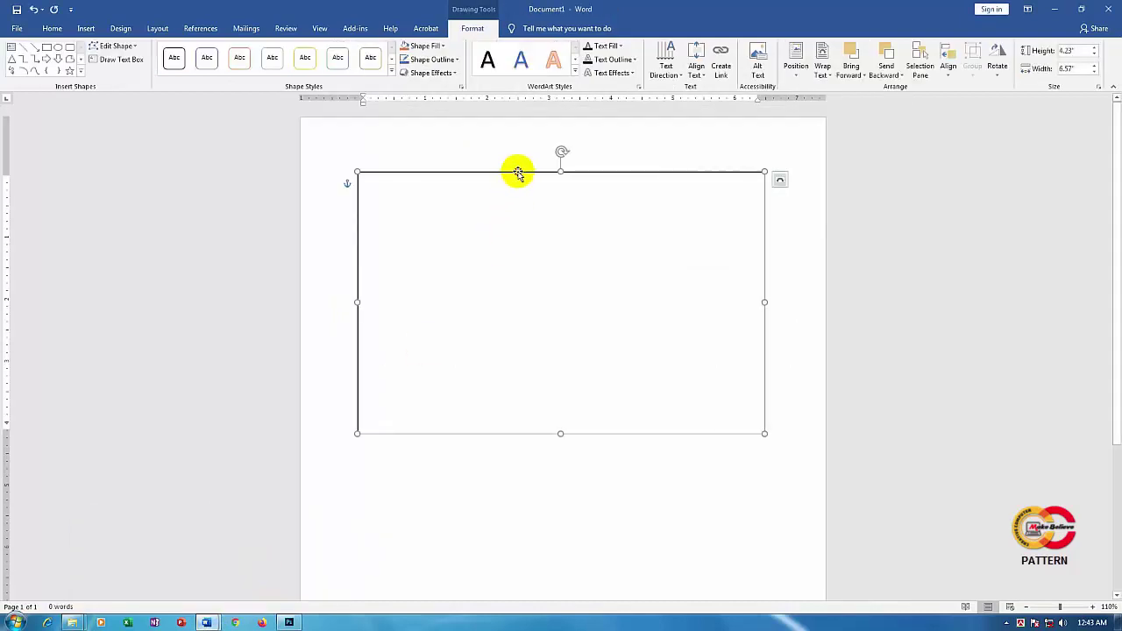
{"action": "left_click_drag", "start_coordinate": [519, 171], "coordinate": [519, 177]}
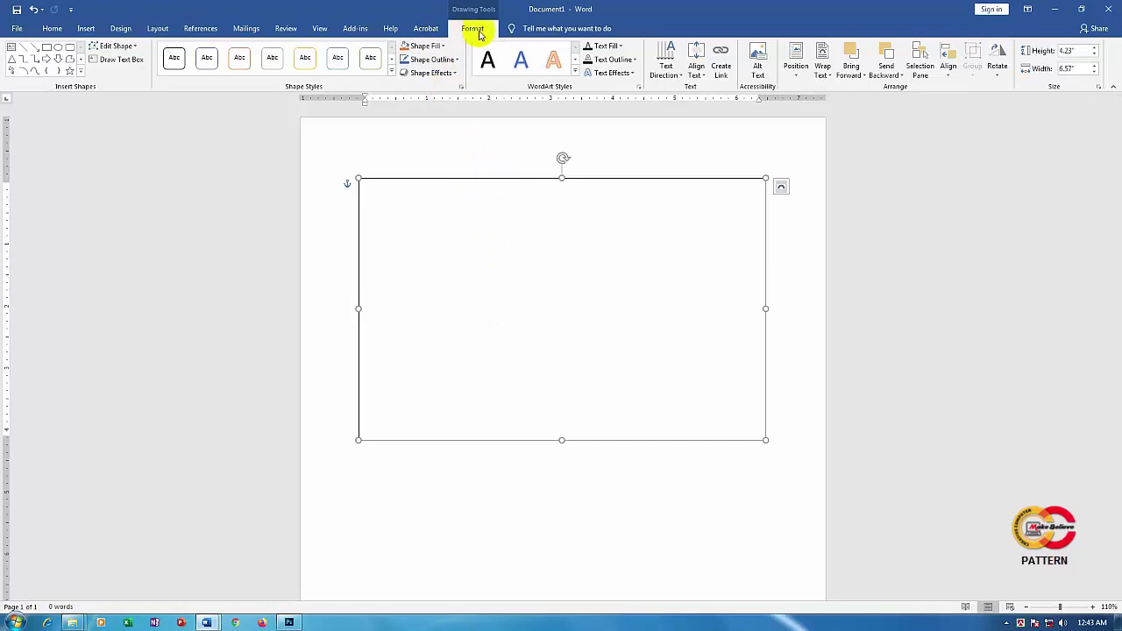
{"action": "left_click", "coordinate": [443, 61]}
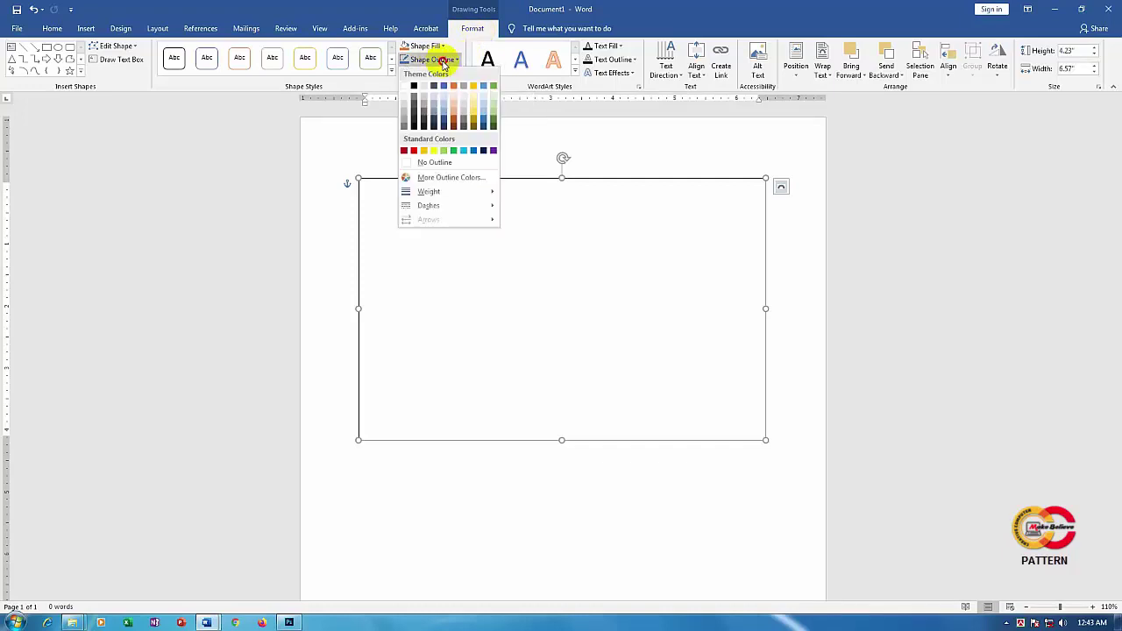
{"action": "mouse_move", "coordinate": [434, 206]}
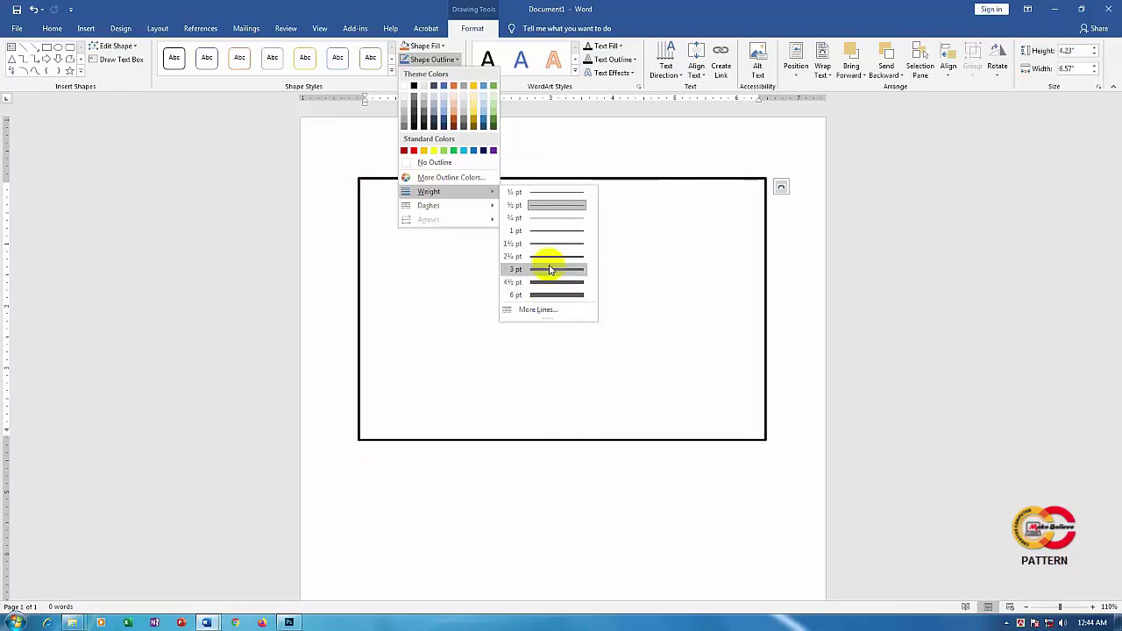
{"action": "left_click", "coordinate": [549, 296]}
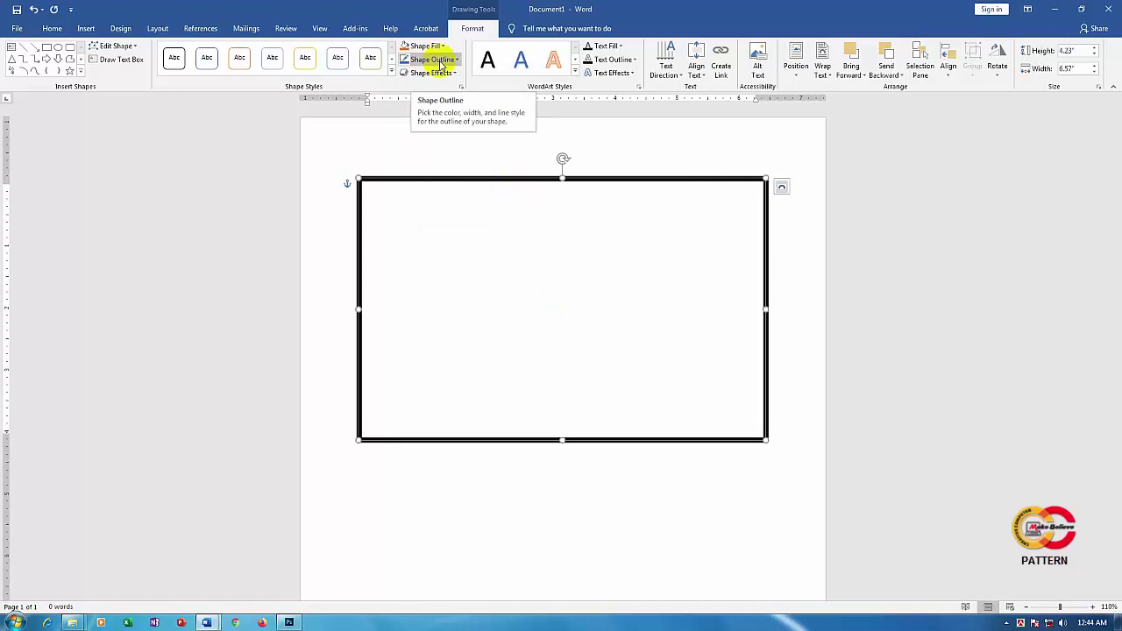
{"action": "left_click", "coordinate": [442, 59]}
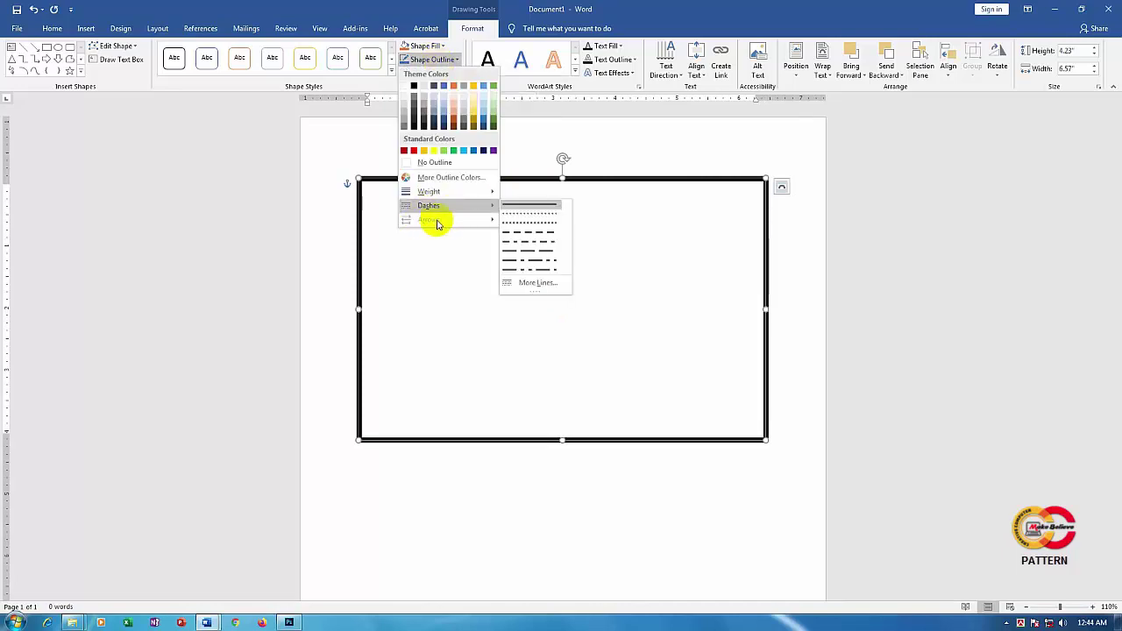
{"action": "left_click", "coordinate": [598, 179]}
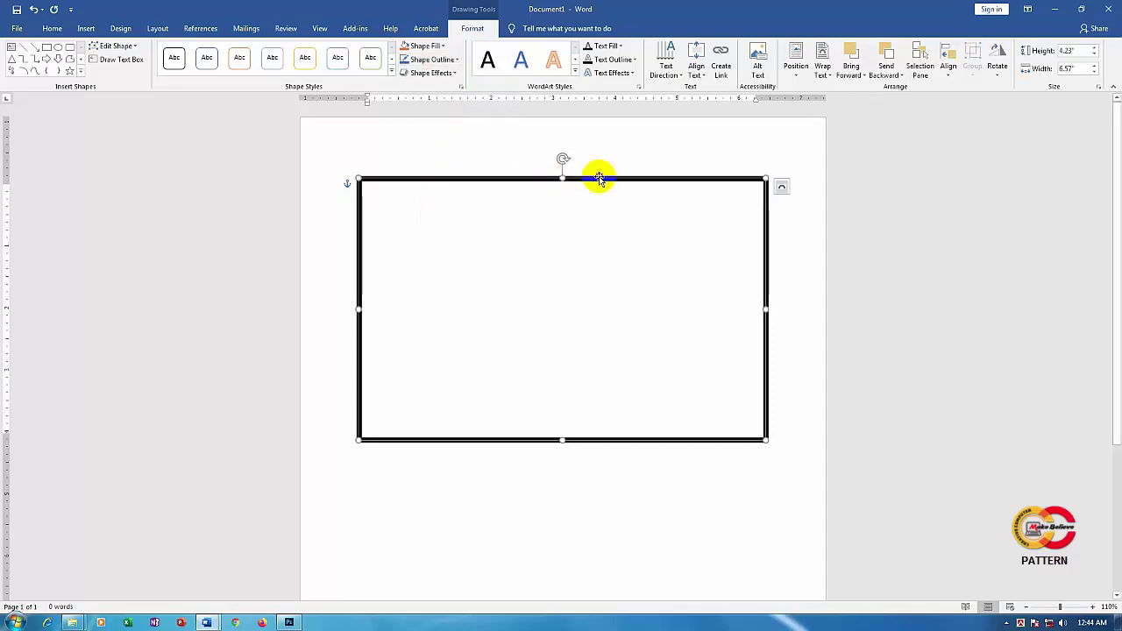
Step: Save the document as Doc1 in the Documents library in Word 97-2003 Document format, accepting the compatibility conversion
{"action": "left_click", "coordinate": [17, 29]}
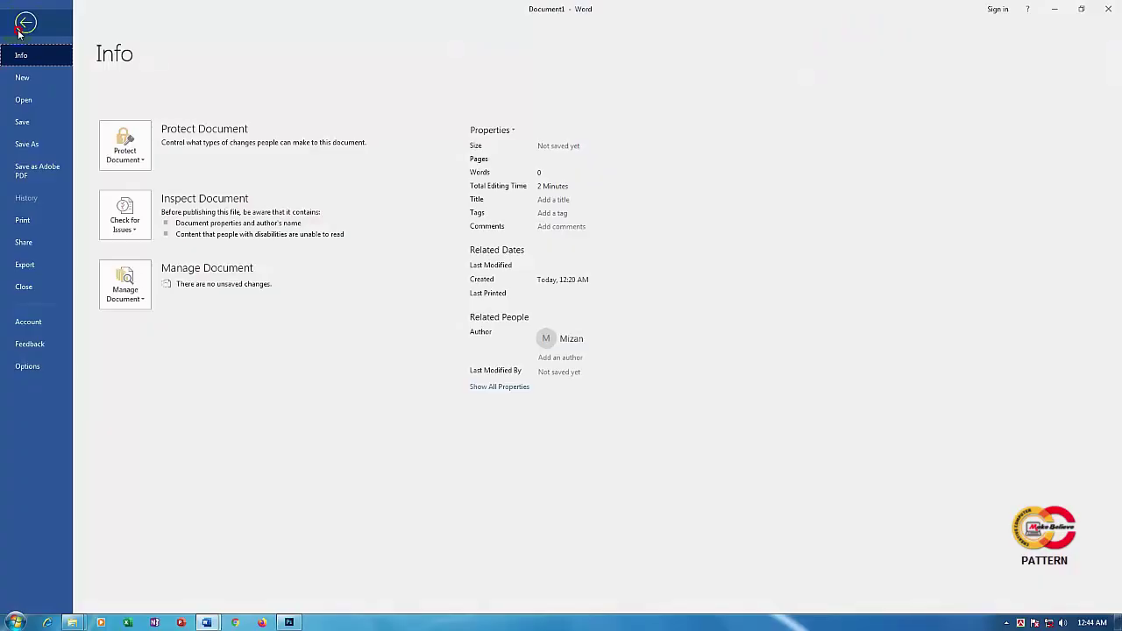
{"action": "left_click", "coordinate": [39, 145]}
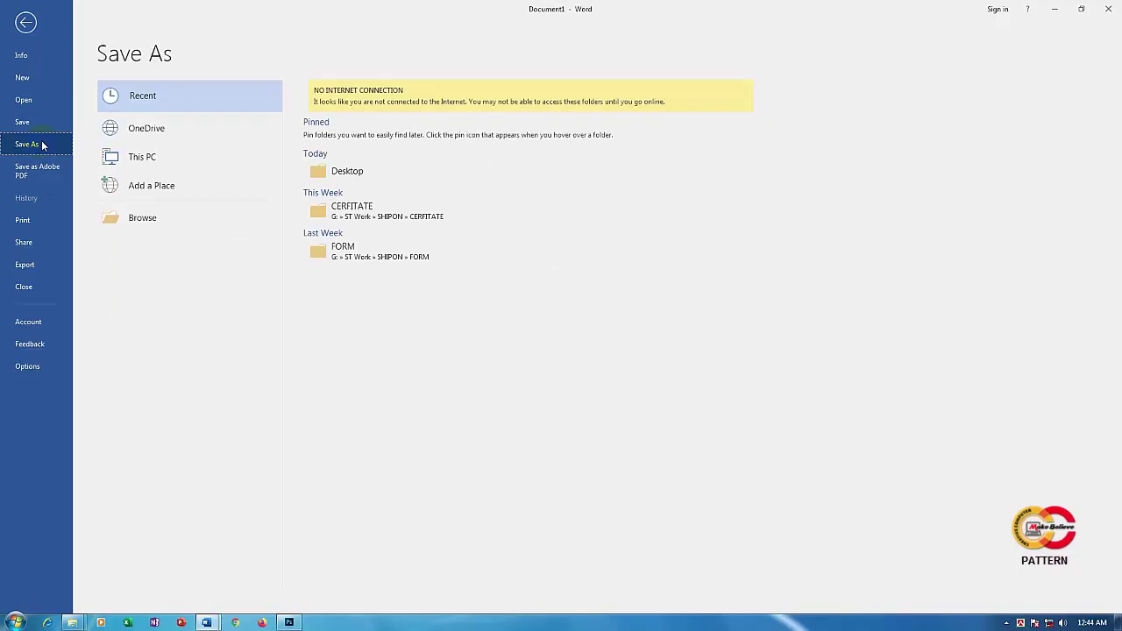
{"action": "left_click", "coordinate": [142, 218]}
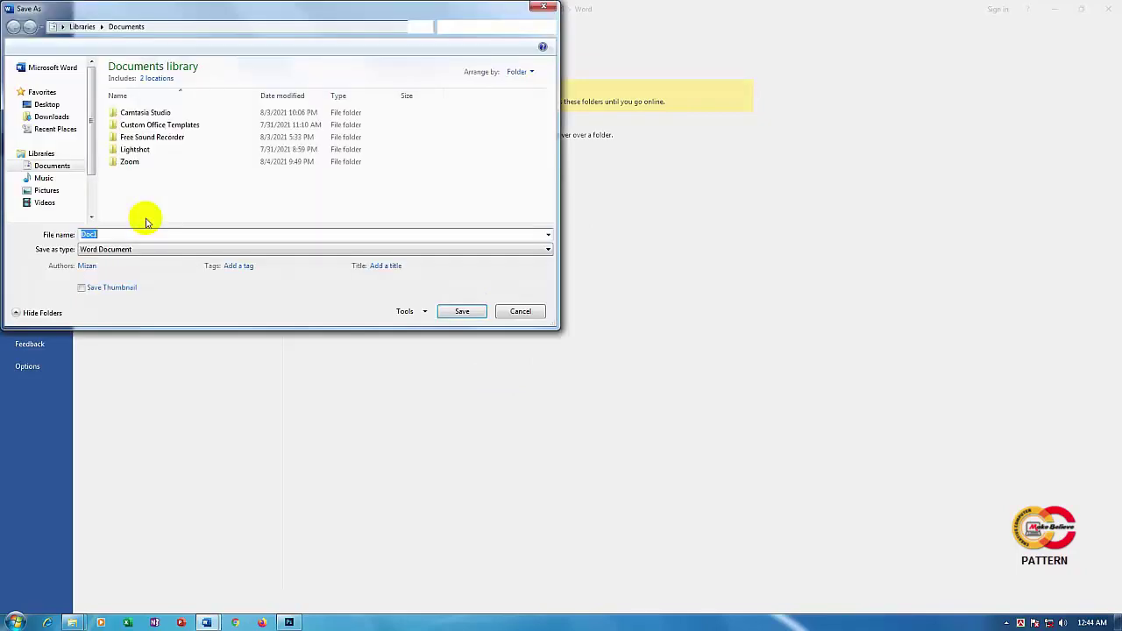
{"action": "left_click_drag", "start_coordinate": [229, 14], "coordinate": [505, 48]}
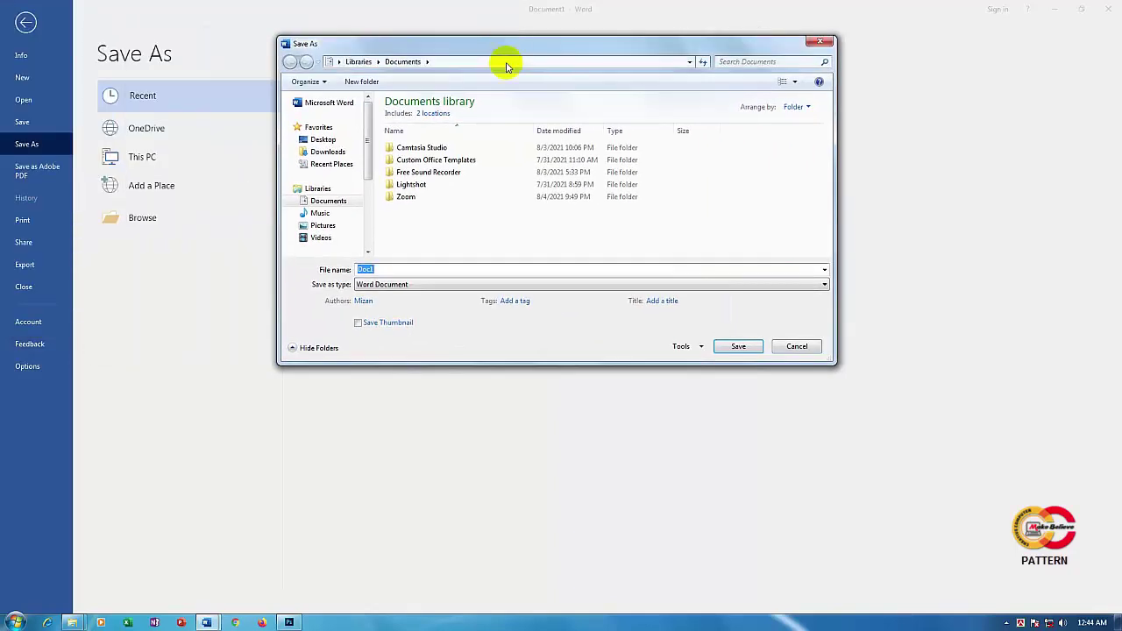
{"action": "left_click", "coordinate": [427, 284]}
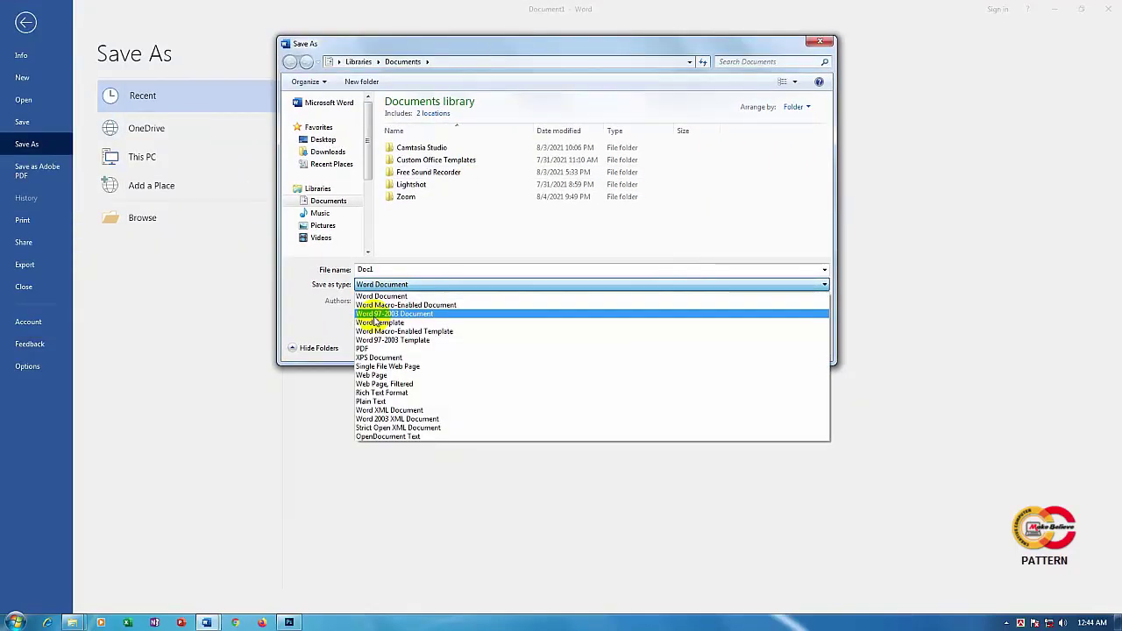
{"action": "left_click", "coordinate": [441, 317]}
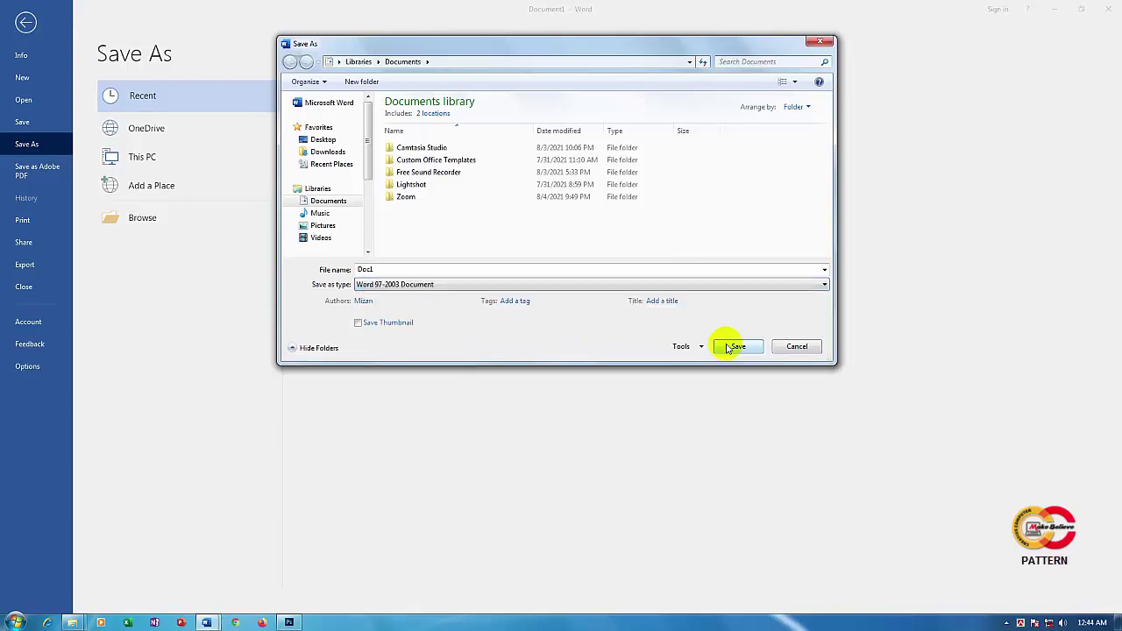
{"action": "left_click", "coordinate": [731, 347]}
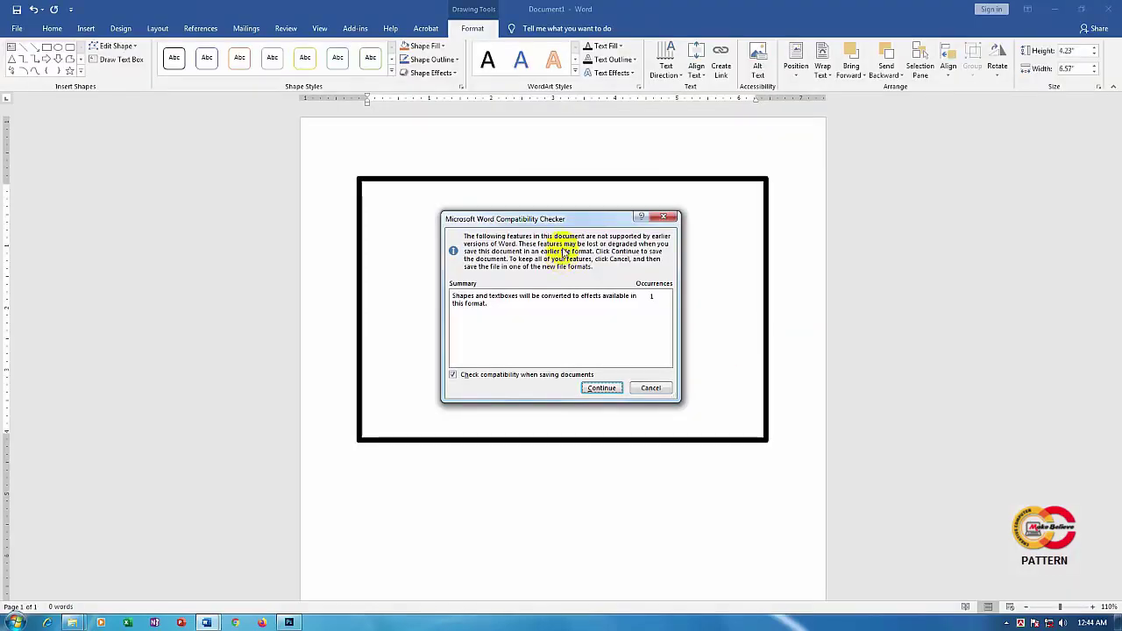
{"action": "left_click", "coordinate": [602, 389]}
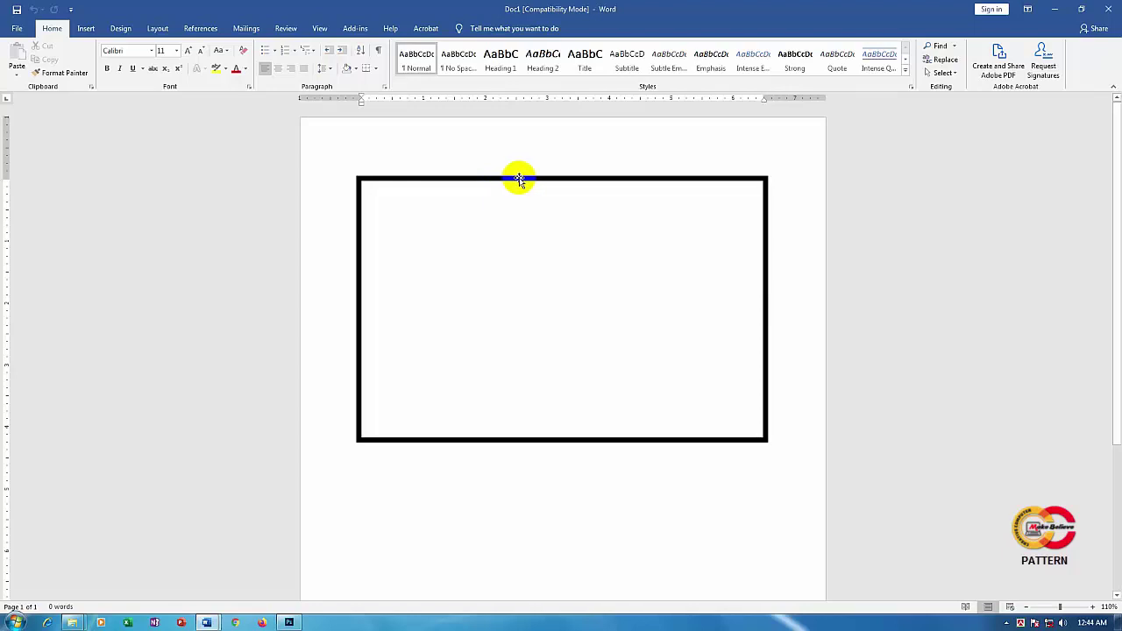
Step: Apply the Trellis line pattern to the rectangle's outline, keeping the black foreground and white background, and deselect it
{"action": "left_click", "coordinate": [518, 178]}
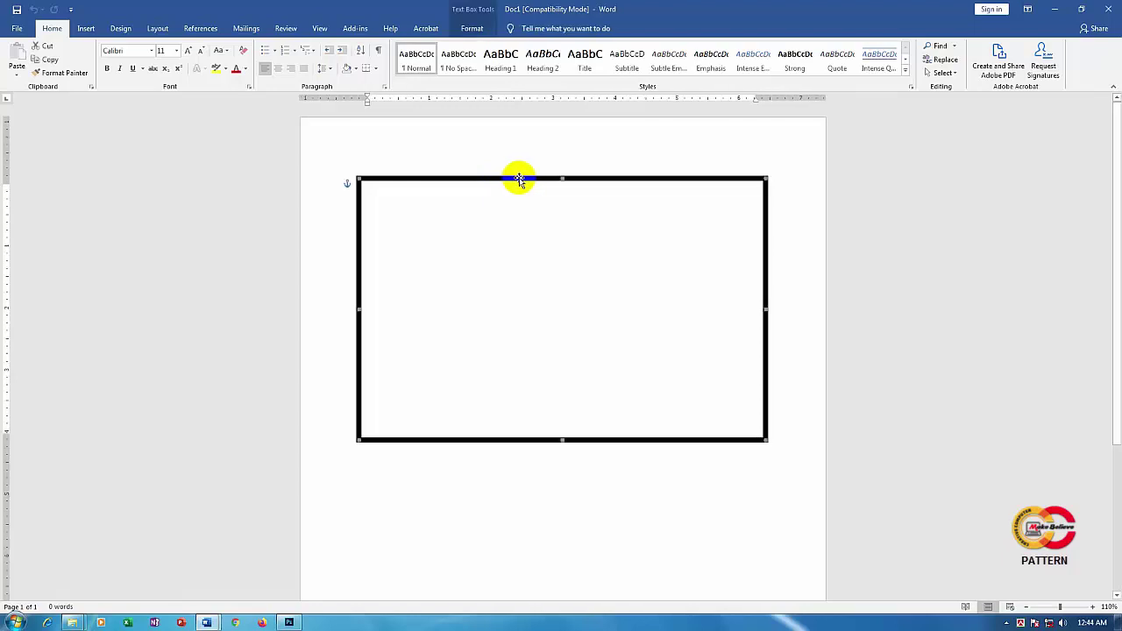
{"action": "left_click", "coordinate": [470, 34]}
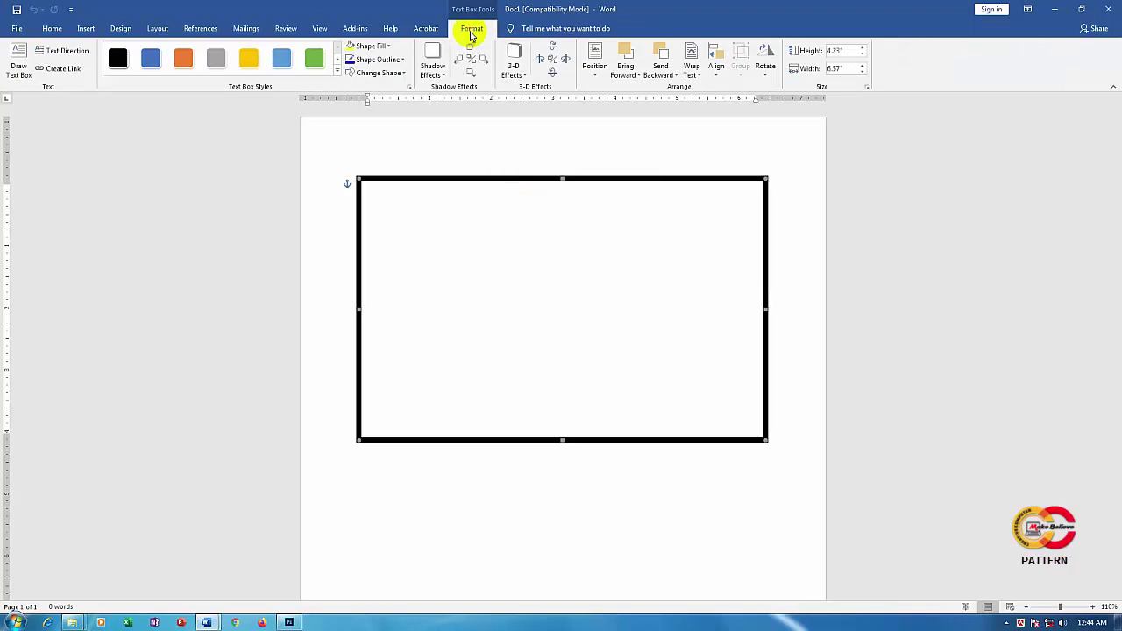
{"action": "left_click", "coordinate": [388, 57]}
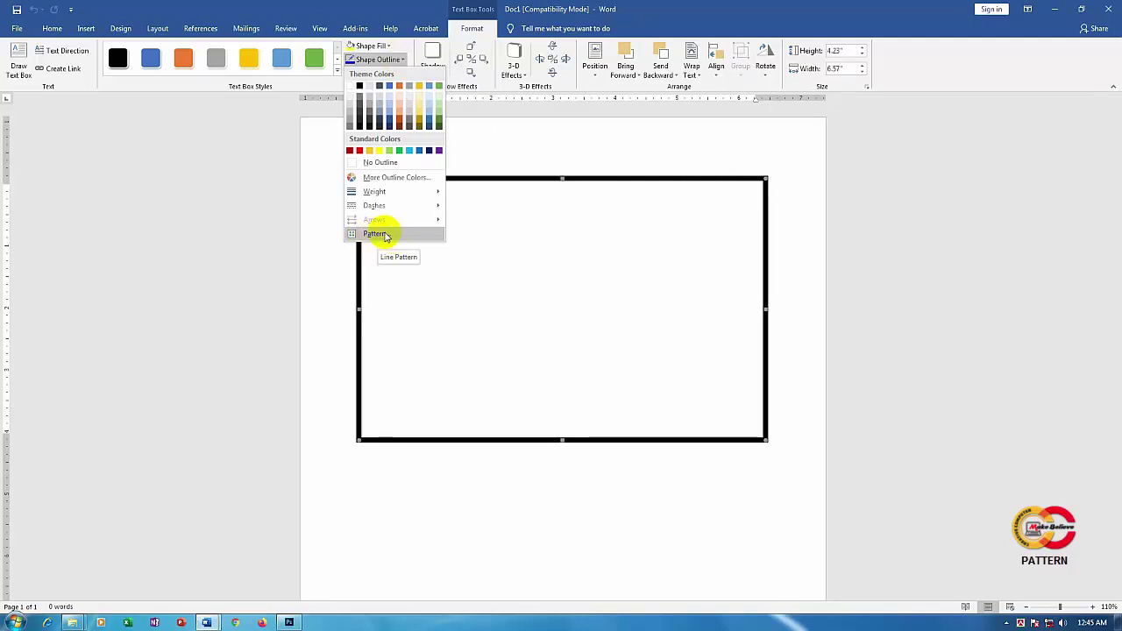
{"action": "left_click", "coordinate": [394, 235]}
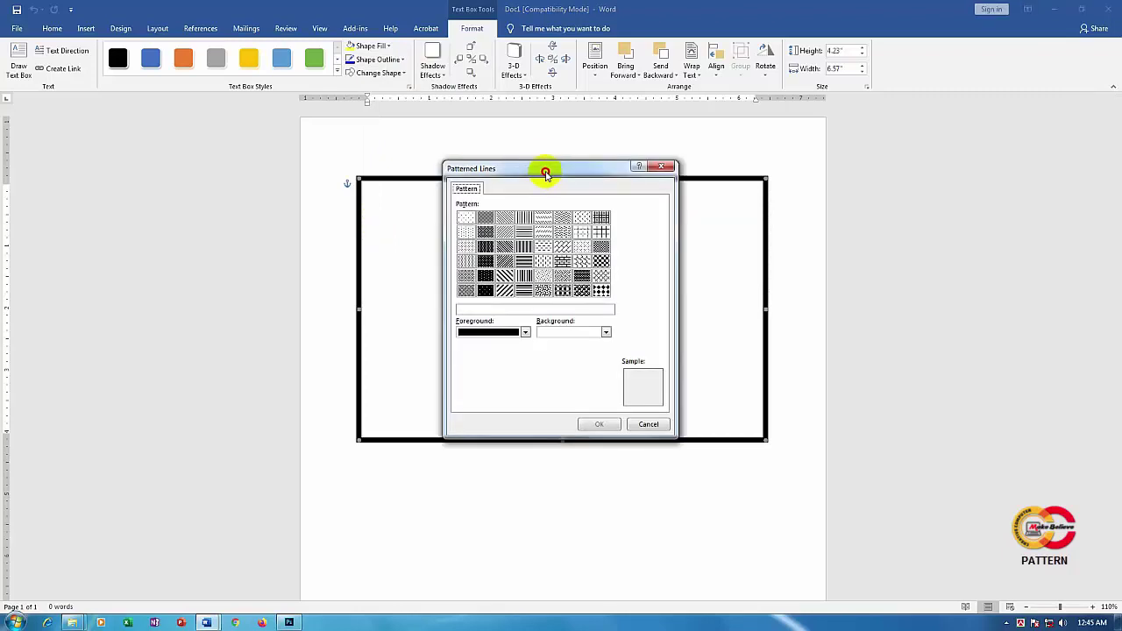
{"action": "left_click_drag", "start_coordinate": [545, 176], "coordinate": [548, 148]}
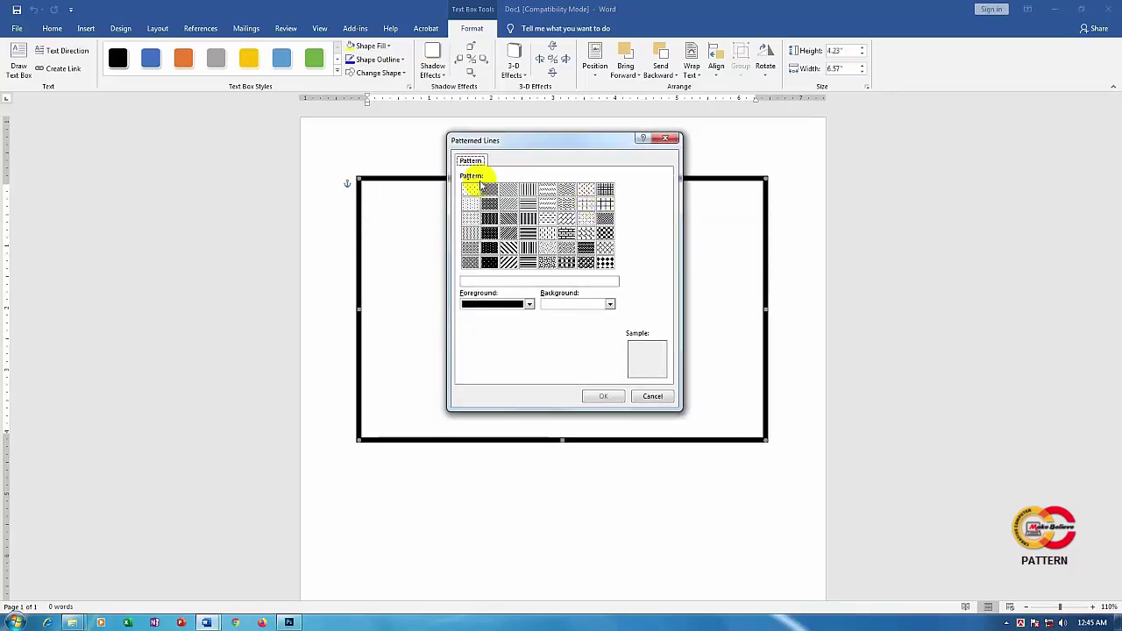
{"action": "left_click", "coordinate": [529, 304]}
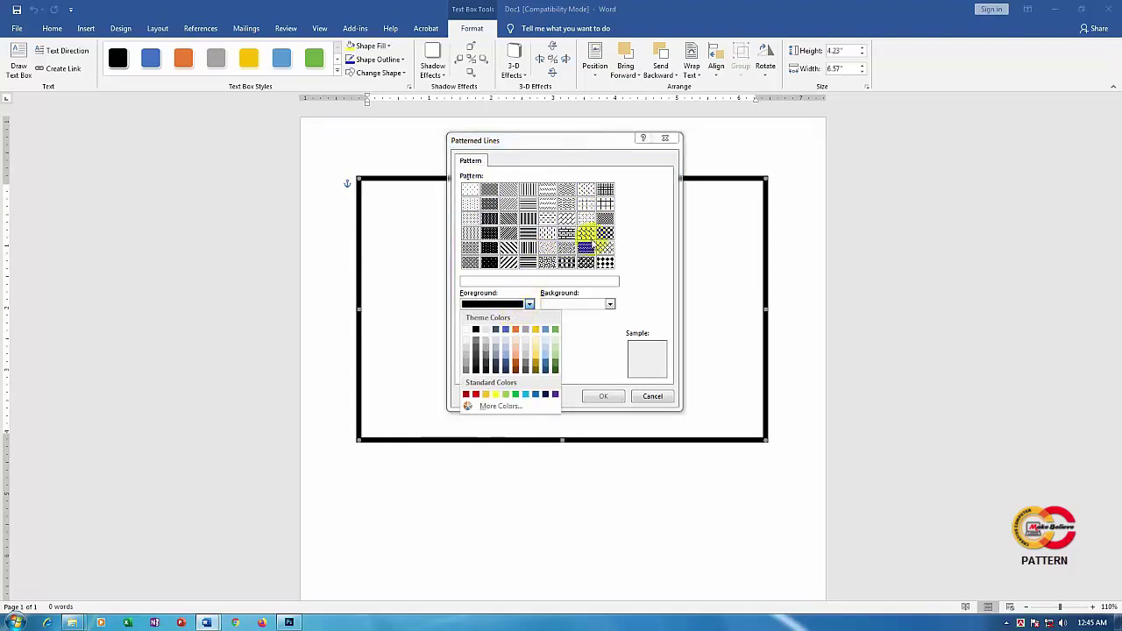
{"action": "left_click", "coordinate": [581, 181]}
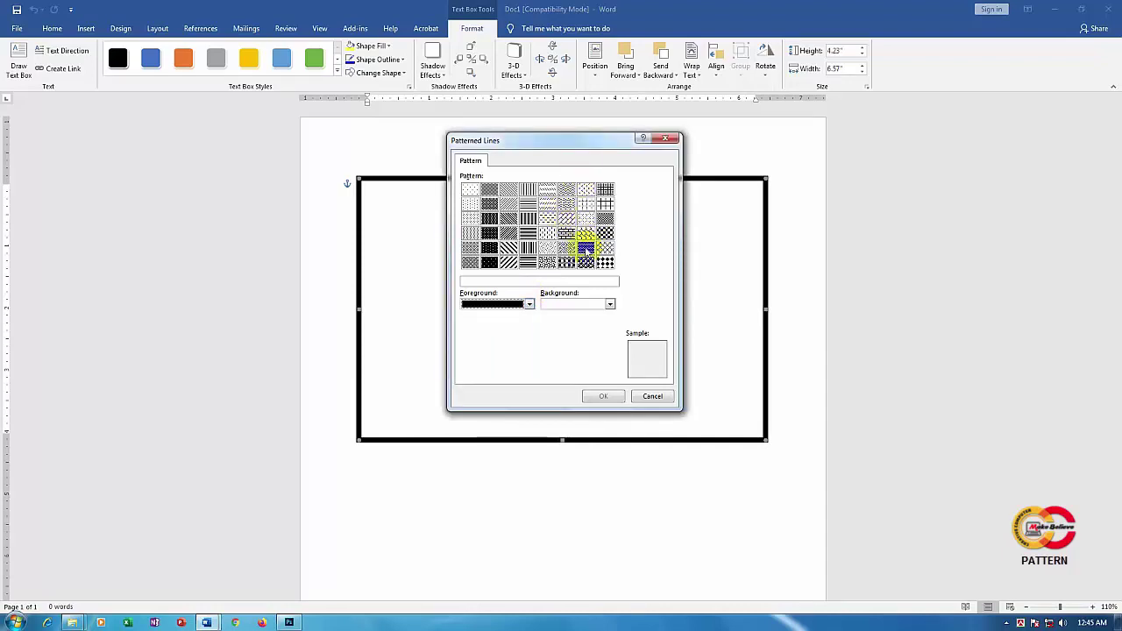
{"action": "left_click", "coordinate": [586, 249]}
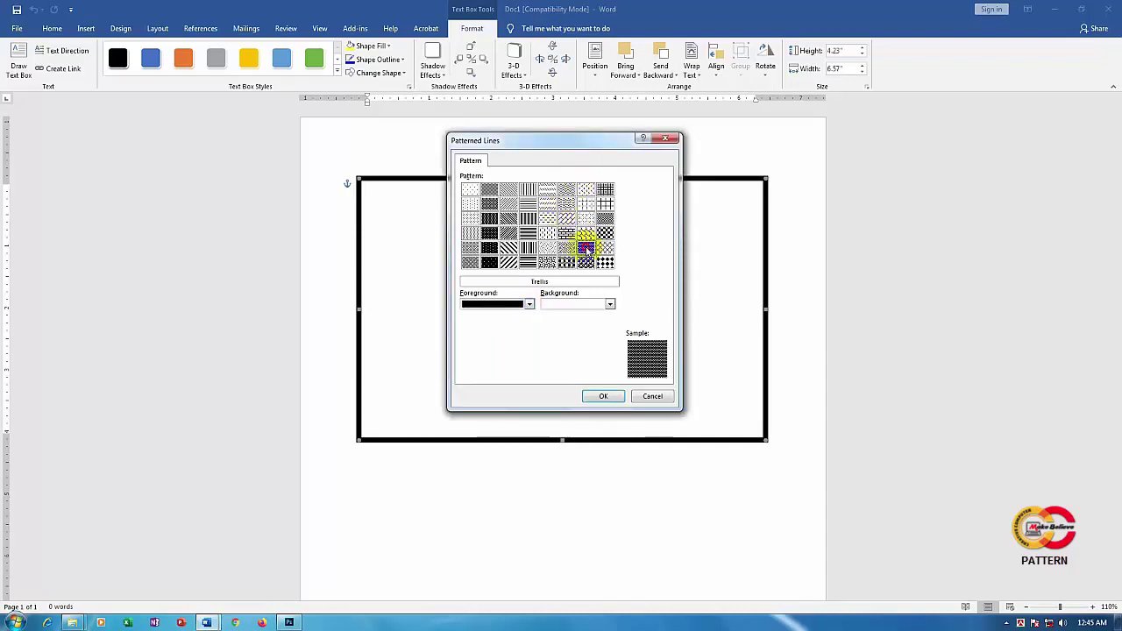
{"action": "left_click", "coordinate": [604, 397]}
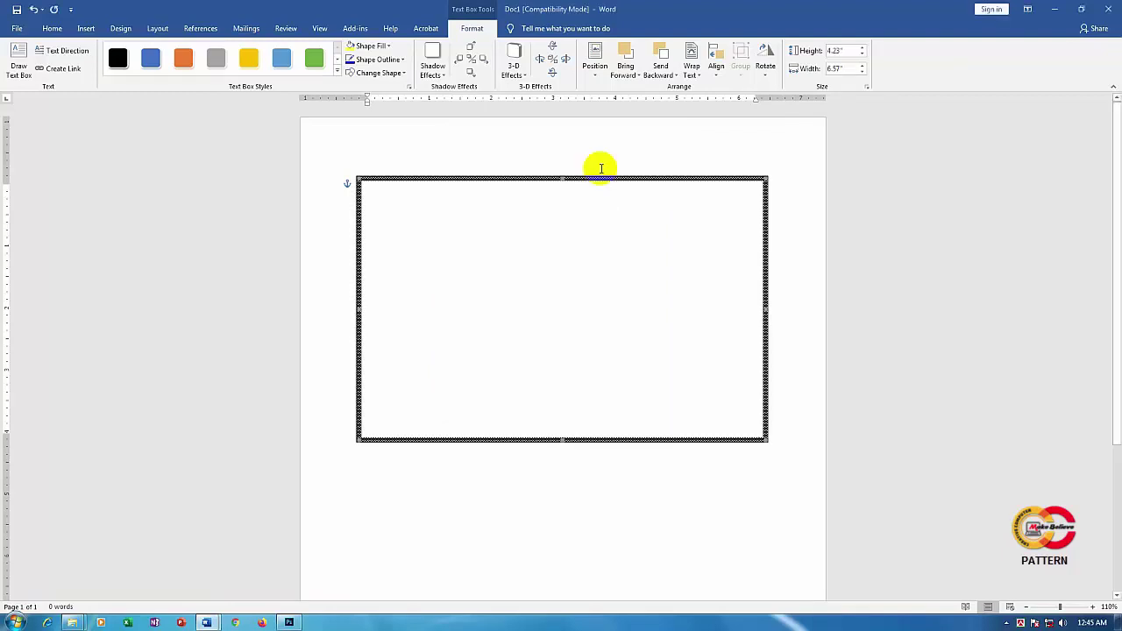
{"action": "left_click", "coordinate": [368, 192]}
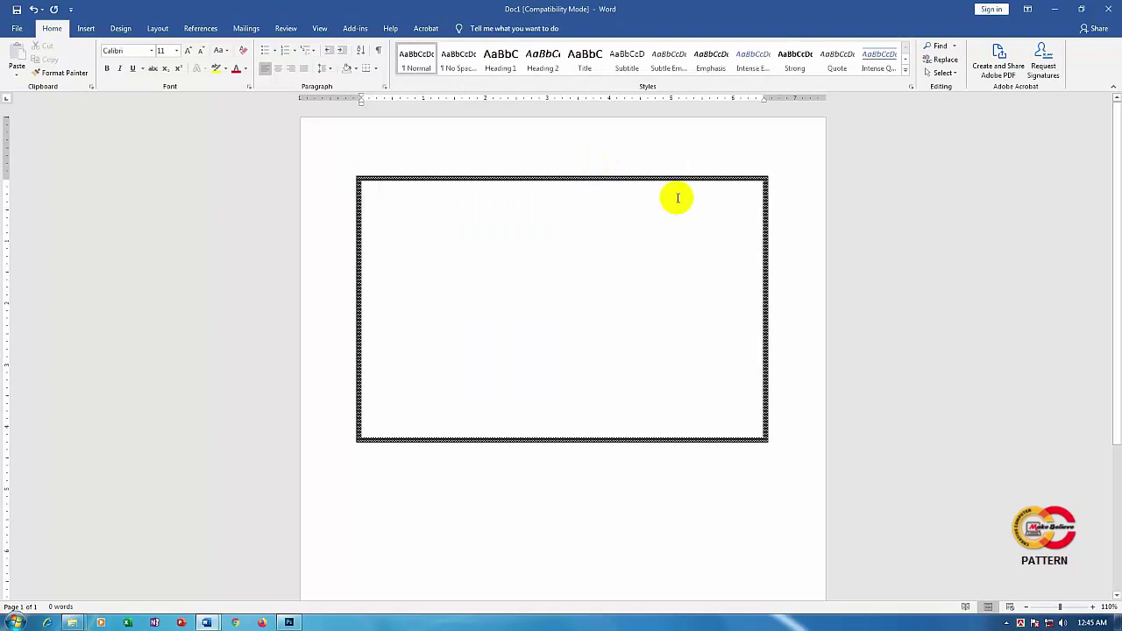